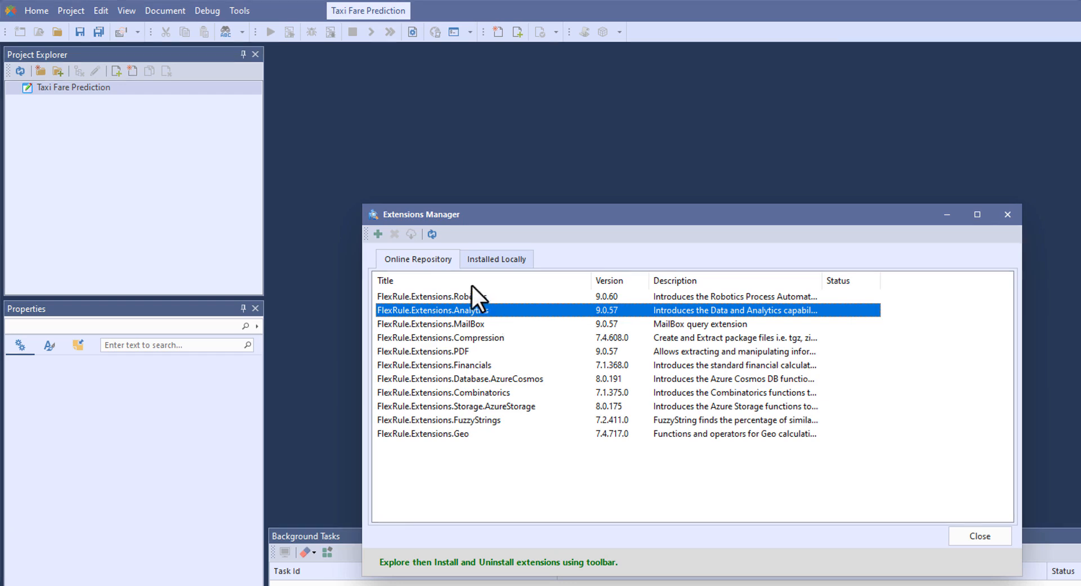
Install the FlexRule.Extensions.Analytics extension, accepting its licence terms, and close the Extensions Manager.
{"action": "left_click", "coordinate": [377, 233]}
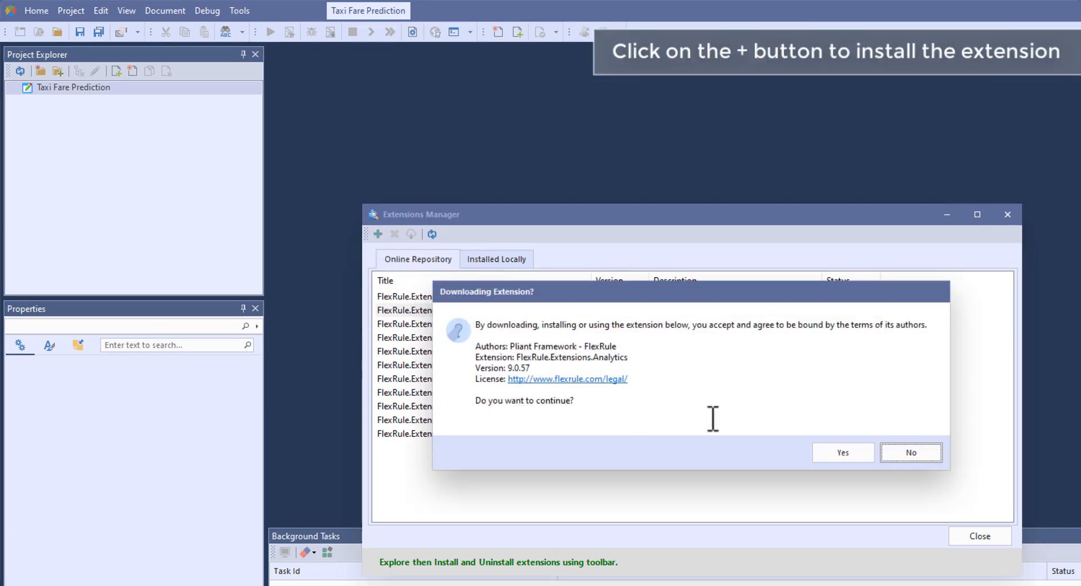
{"action": "left_click", "coordinate": [823, 451]}
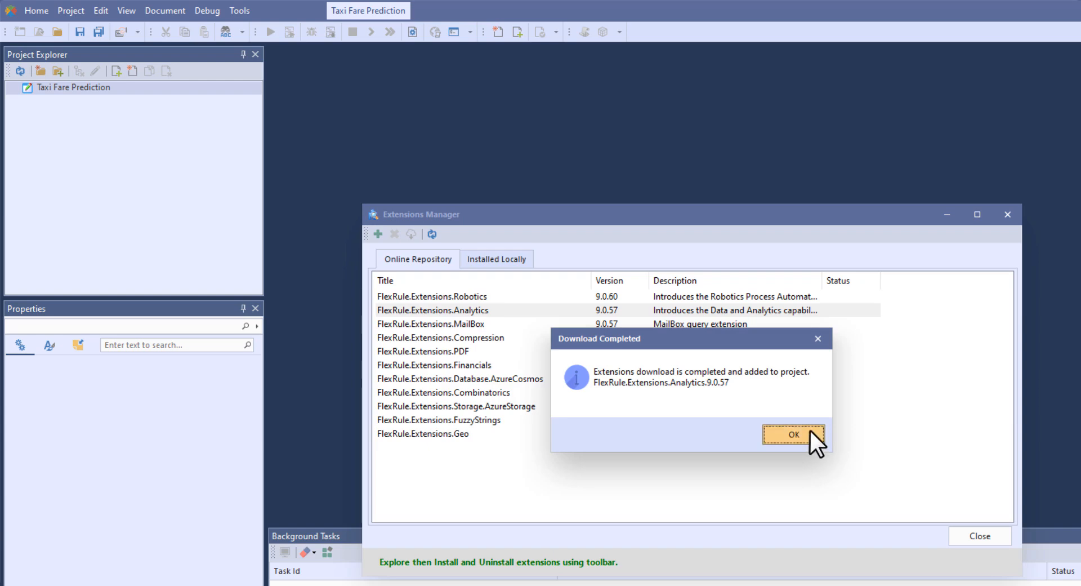
{"action": "left_click", "coordinate": [809, 430]}
{"action": "left_click", "coordinate": [872, 325]}
{"action": "left_click", "coordinate": [989, 536]}
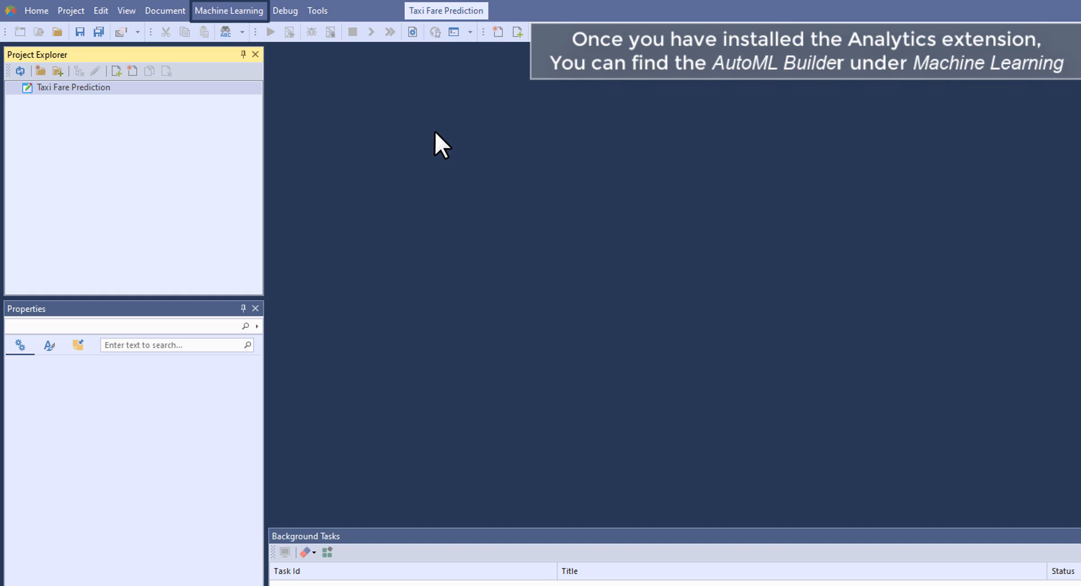
Open the AutoML Builder for a Regression model.
{"action": "left_click", "coordinate": [254, 12]}
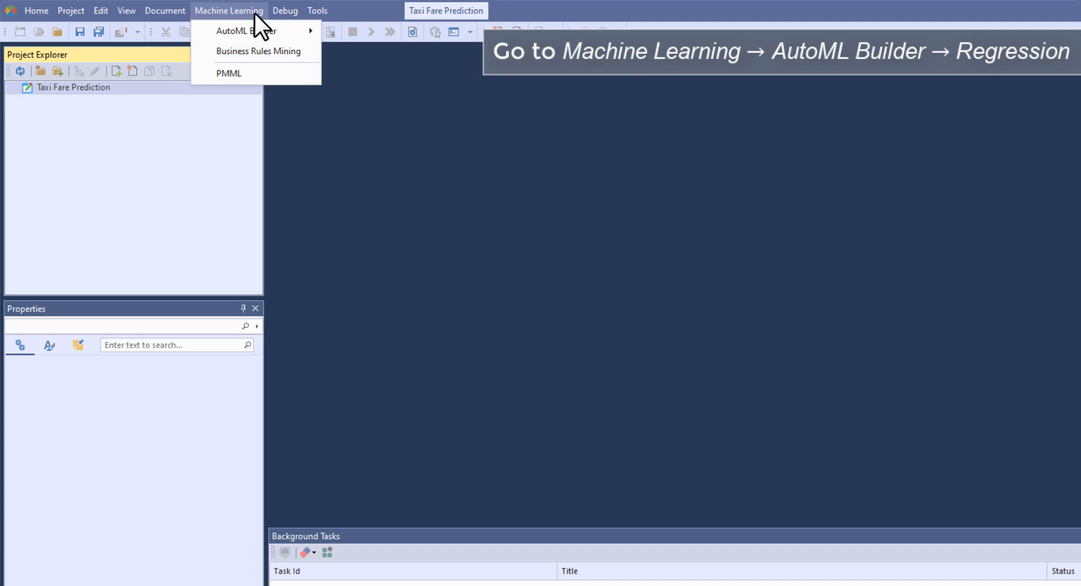
{"action": "mouse_move", "coordinate": [272, 33]}
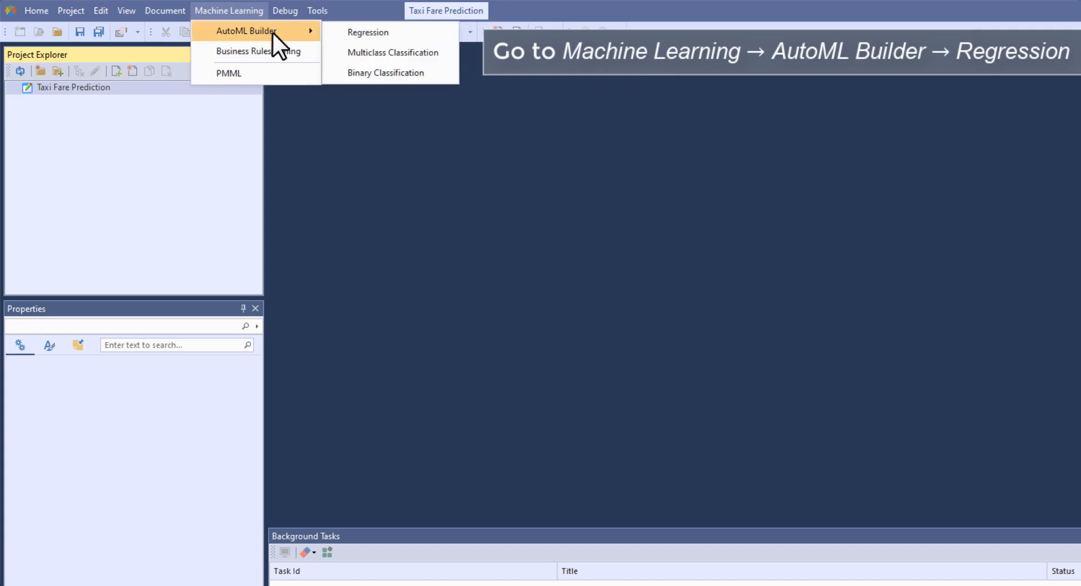
{"action": "left_click", "coordinate": [411, 33]}
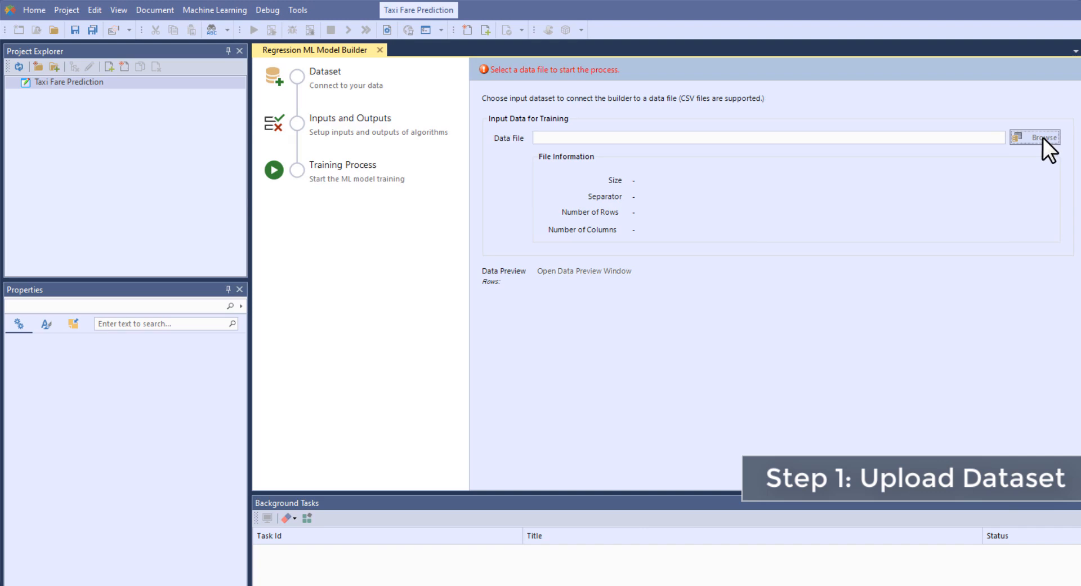
Load taxi-fare-train.csv as the training data file and preview its rows.
{"action": "left_click", "coordinate": [1043, 138]}
{"action": "left_click", "coordinate": [592, 271]}
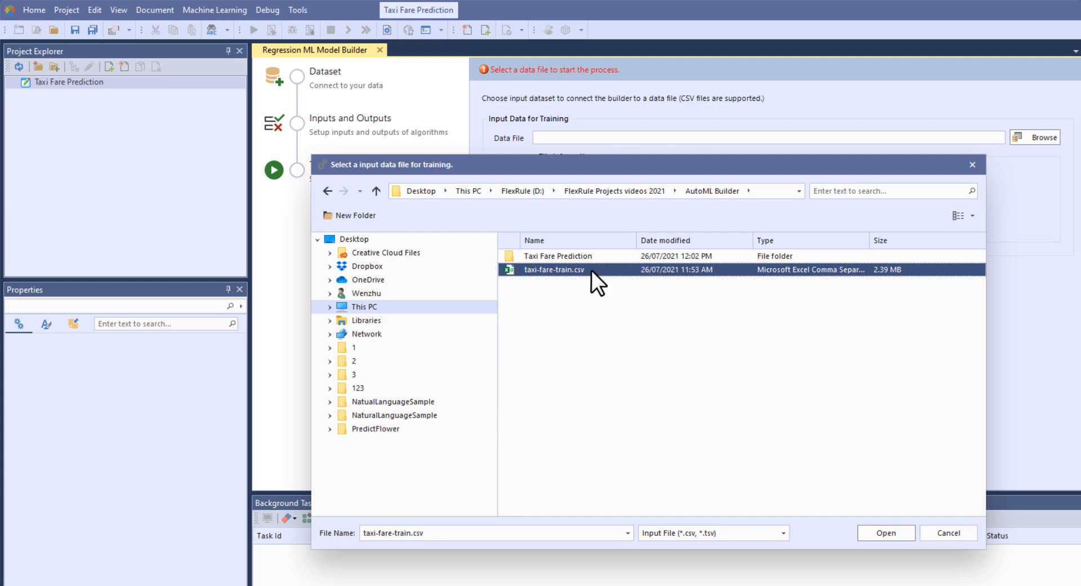
{"action": "left_click", "coordinate": [876, 535]}
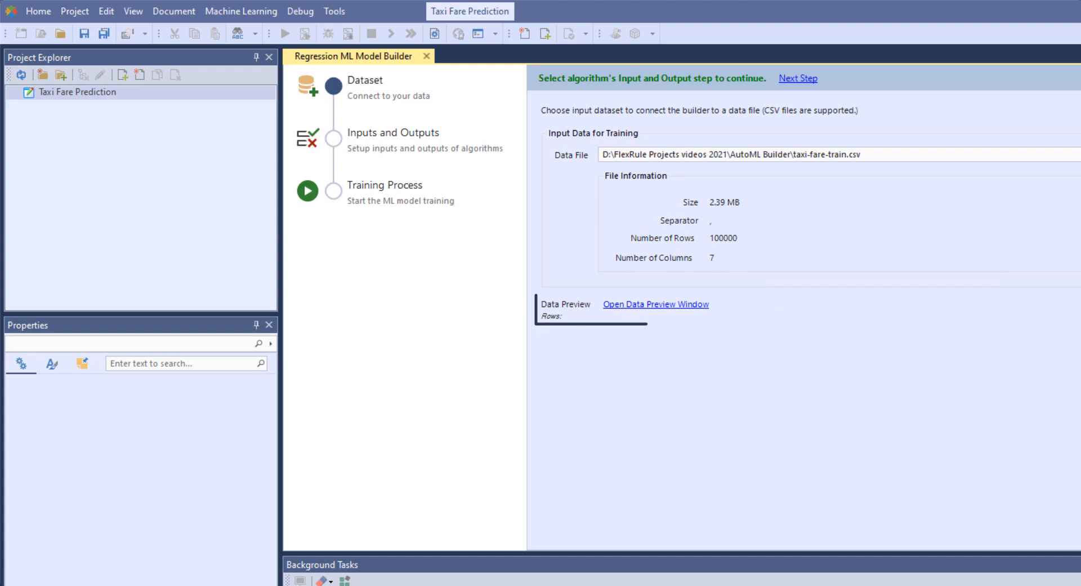
{"action": "left_click", "coordinate": [690, 306]}
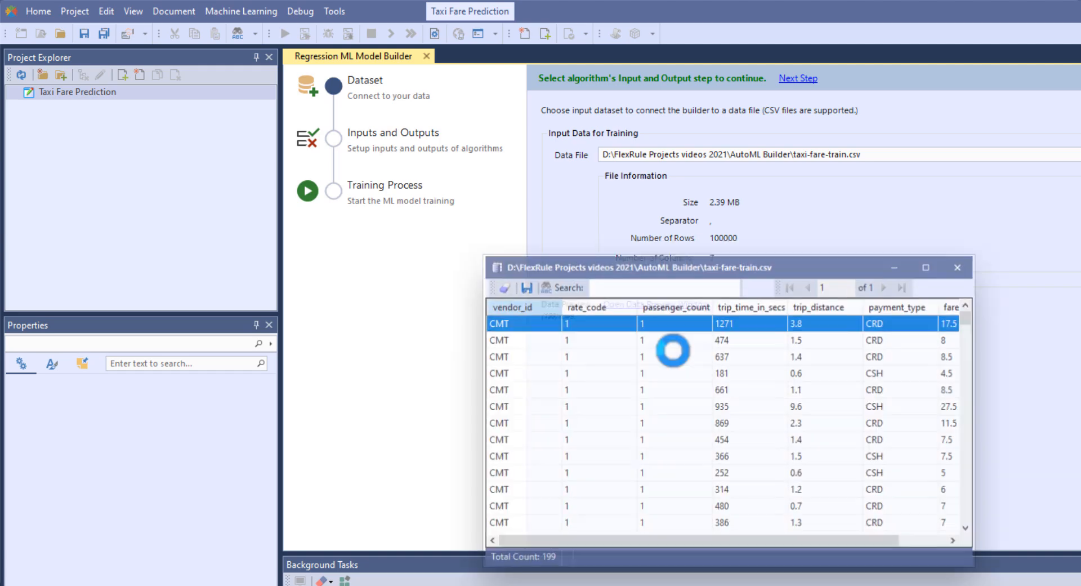
{"action": "left_click", "coordinate": [959, 265]}
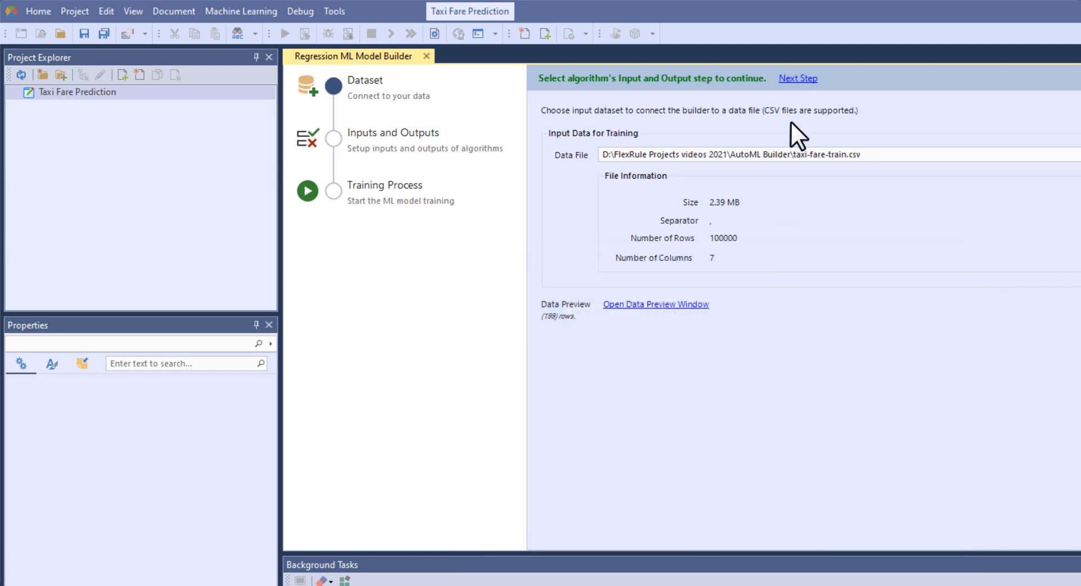
Continue to the model's inputs and outputs and set fare_amount as the column to predict.
{"action": "left_click", "coordinate": [800, 78]}
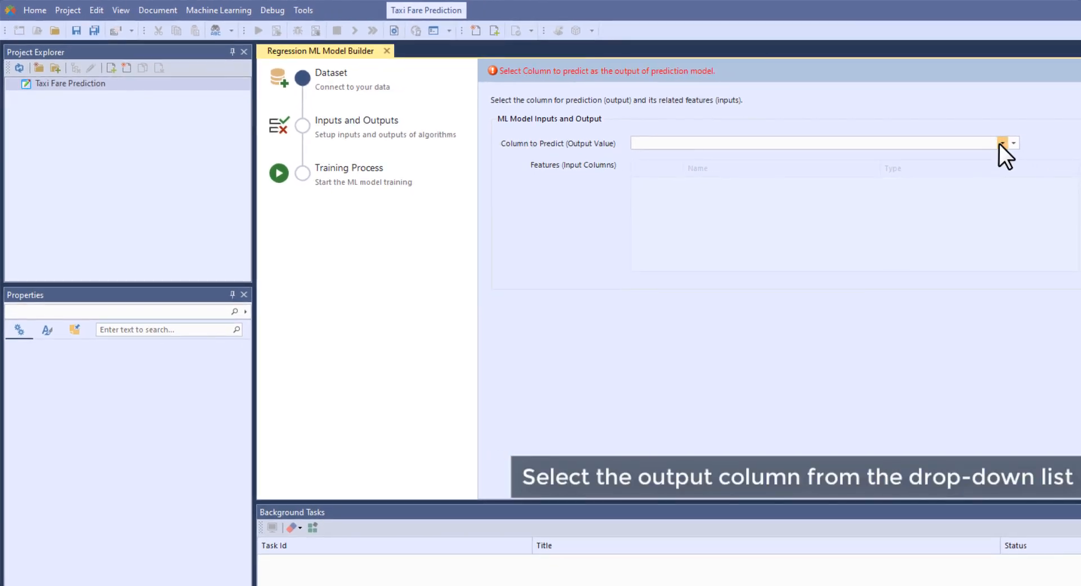
{"action": "left_click", "coordinate": [1000, 144]}
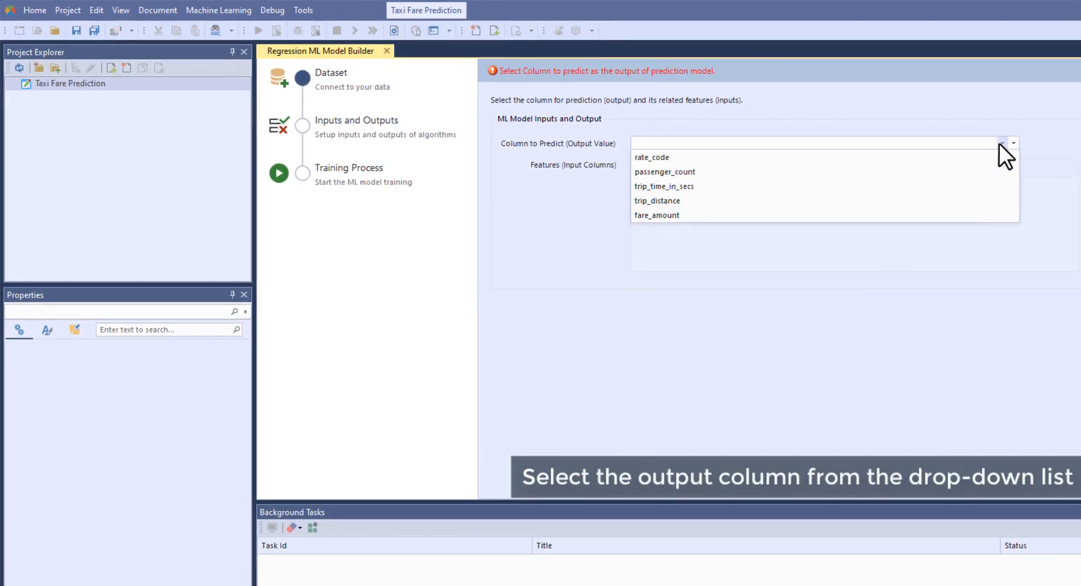
{"action": "left_click", "coordinate": [893, 215]}
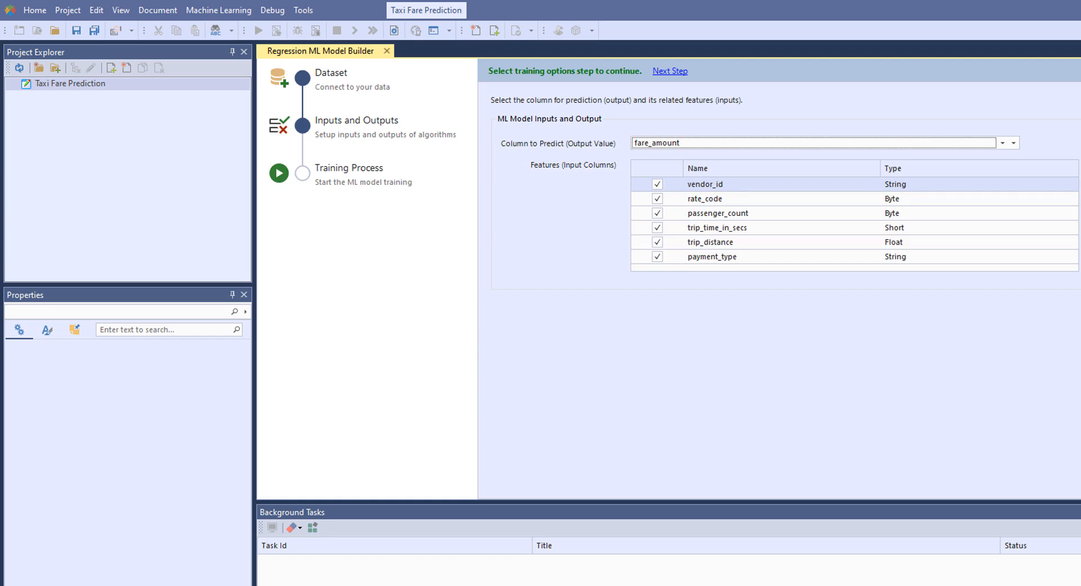
Exclude every input feature except trip_distance from the model.
{"action": "left_click", "coordinate": [709, 242]}
{"action": "left_click", "coordinate": [656, 184]}
{"action": "left_click", "coordinate": [656, 199]}
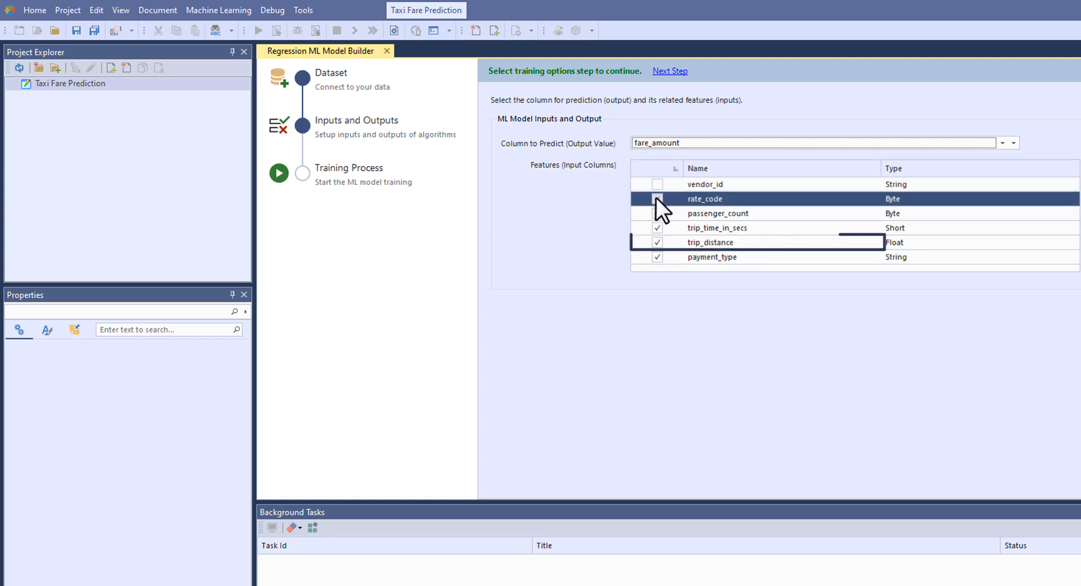
{"action": "left_click", "coordinate": [657, 214]}
{"action": "left_click", "coordinate": [656, 228]}
{"action": "left_click", "coordinate": [656, 257]}
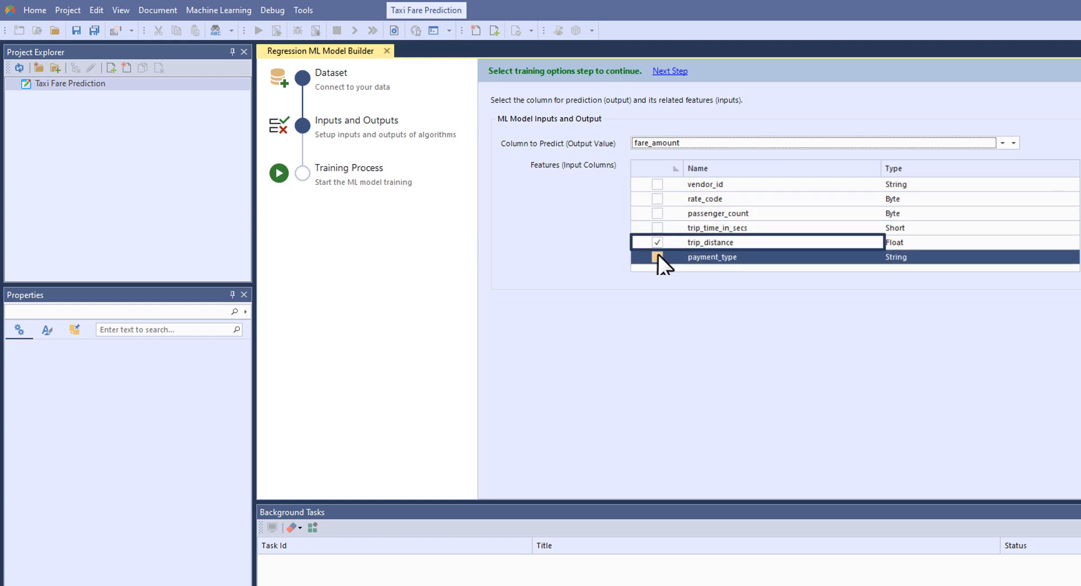
Include payment_type, trip_time_in_secs, passenger_count, rate_code and vendor_id as input features again.
{"action": "left_click", "coordinate": [657, 257]}
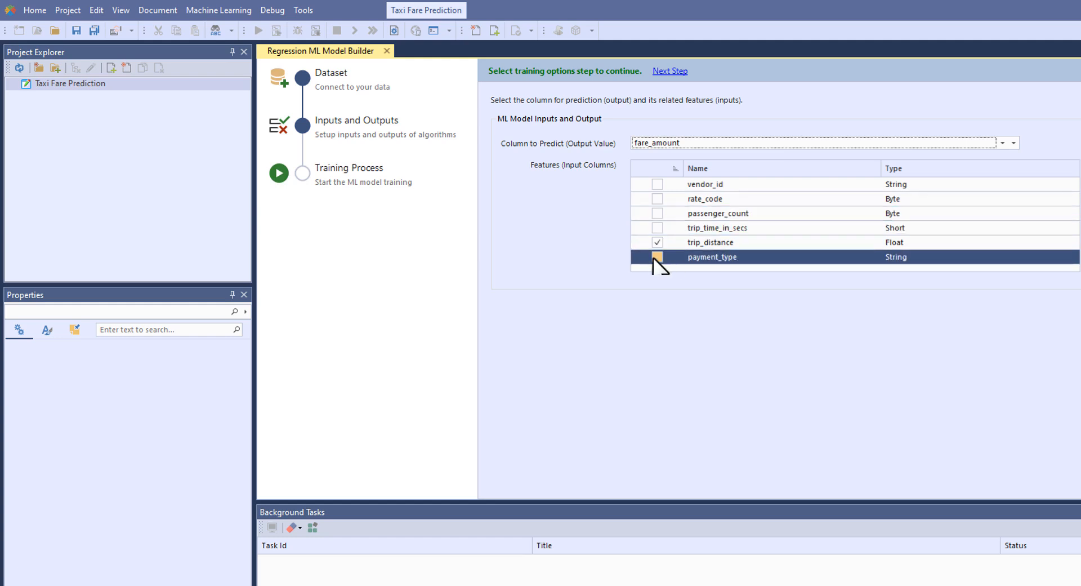
{"action": "left_click", "coordinate": [657, 227]}
{"action": "left_click", "coordinate": [656, 213]}
{"action": "left_click", "coordinate": [657, 198]}
{"action": "left_click", "coordinate": [657, 184]}
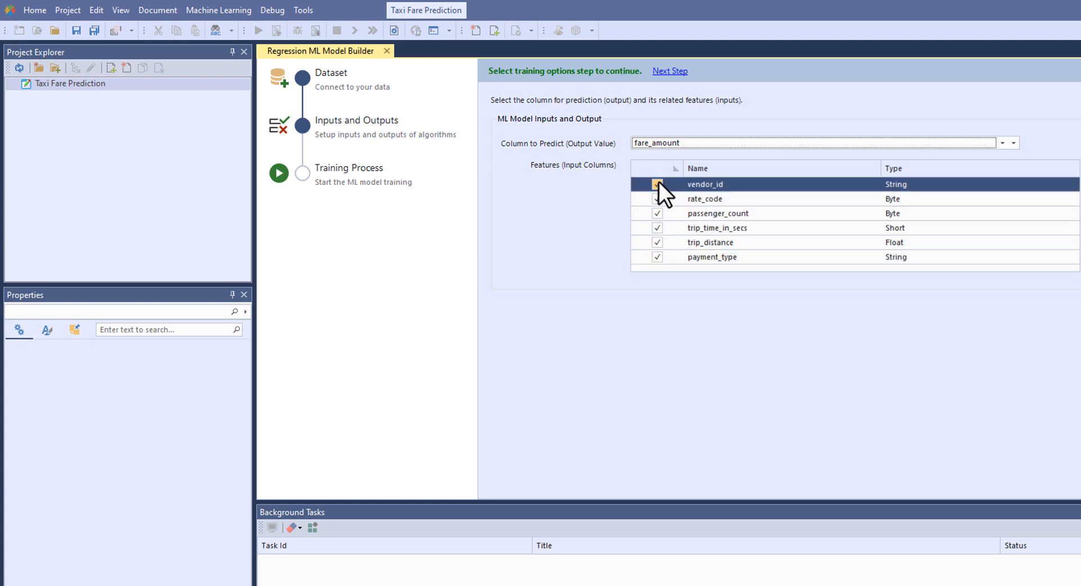
Continue to the training process and start training the regression model with the default options.
{"action": "left_click", "coordinate": [671, 72]}
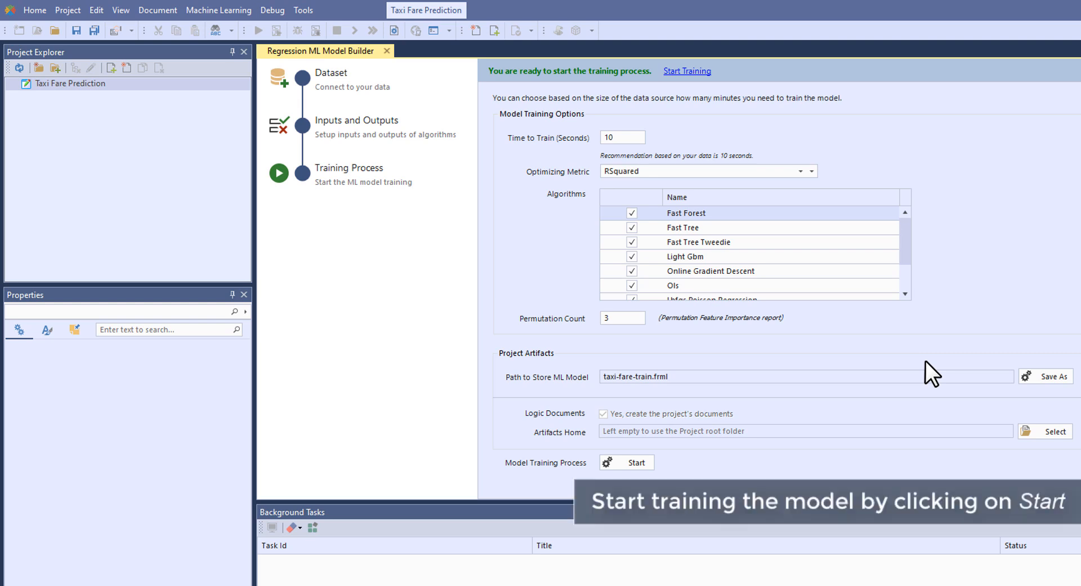
{"action": "left_click", "coordinate": [651, 465]}
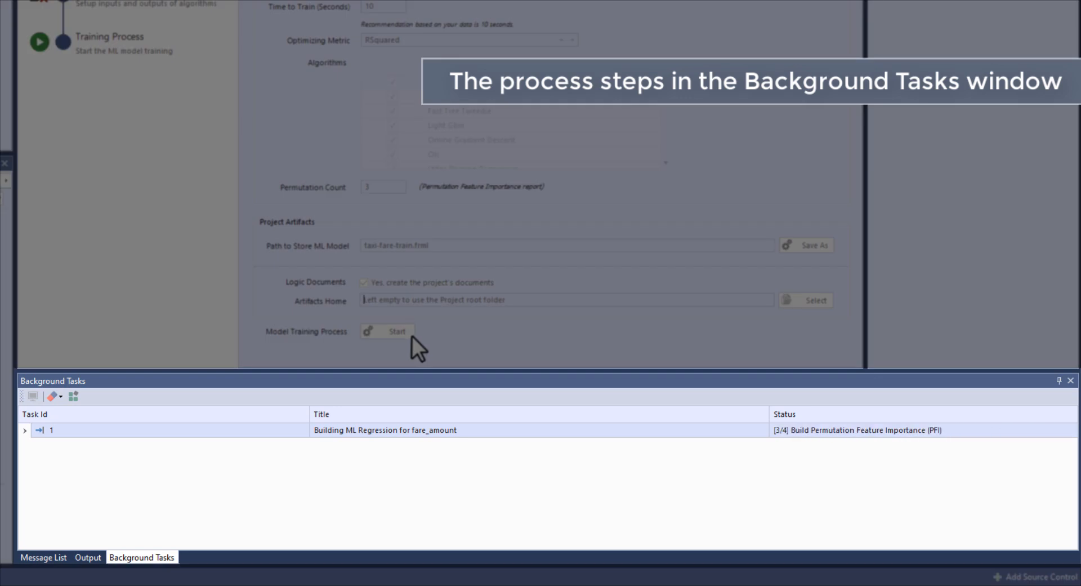
Expand the fare_amount training task to see its sub-steps, and review its model building report.
{"action": "left_click", "coordinate": [966, 431]}
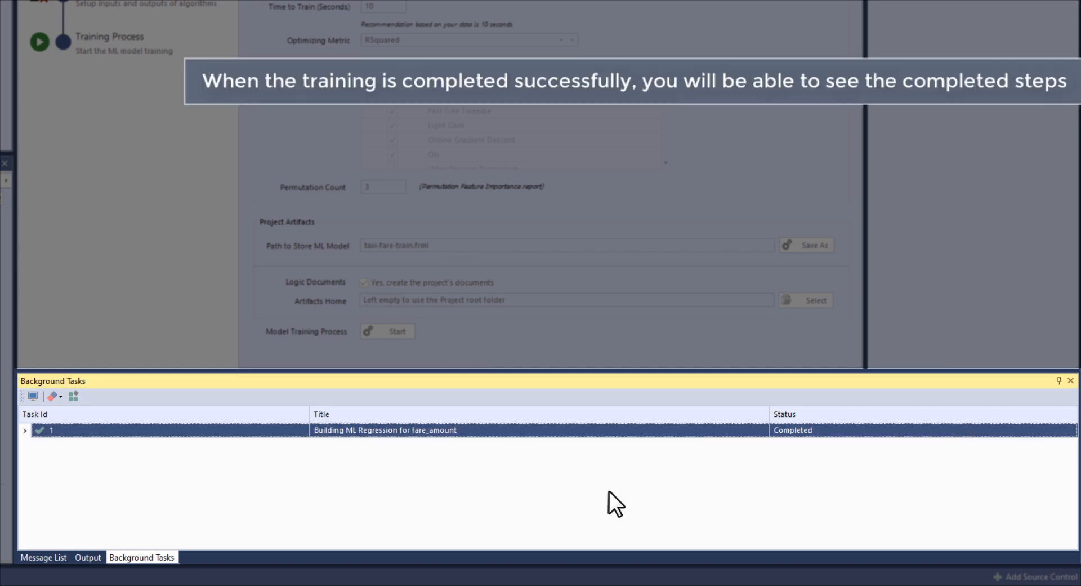
{"action": "left_click", "coordinate": [25, 431]}
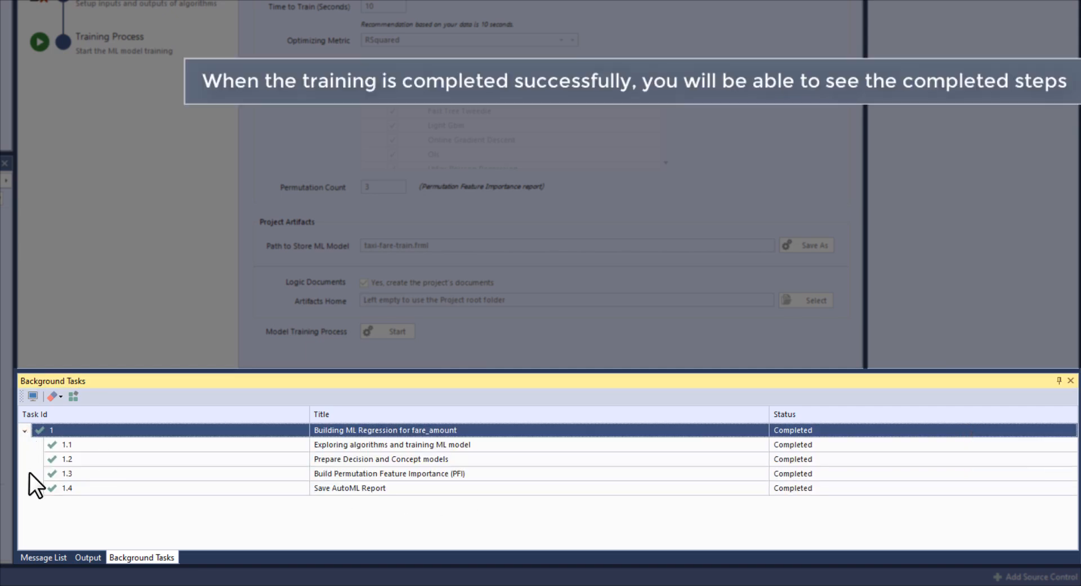
{"action": "left_click", "coordinate": [33, 396]}
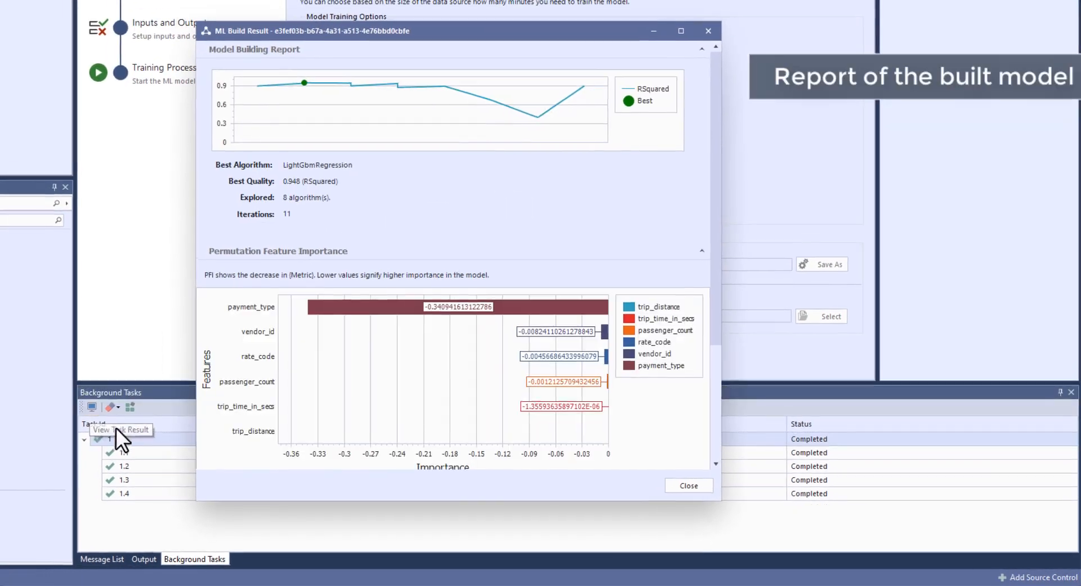
{"action": "left_click_drag", "start_coordinate": [716, 340], "coordinate": [721, 306]}
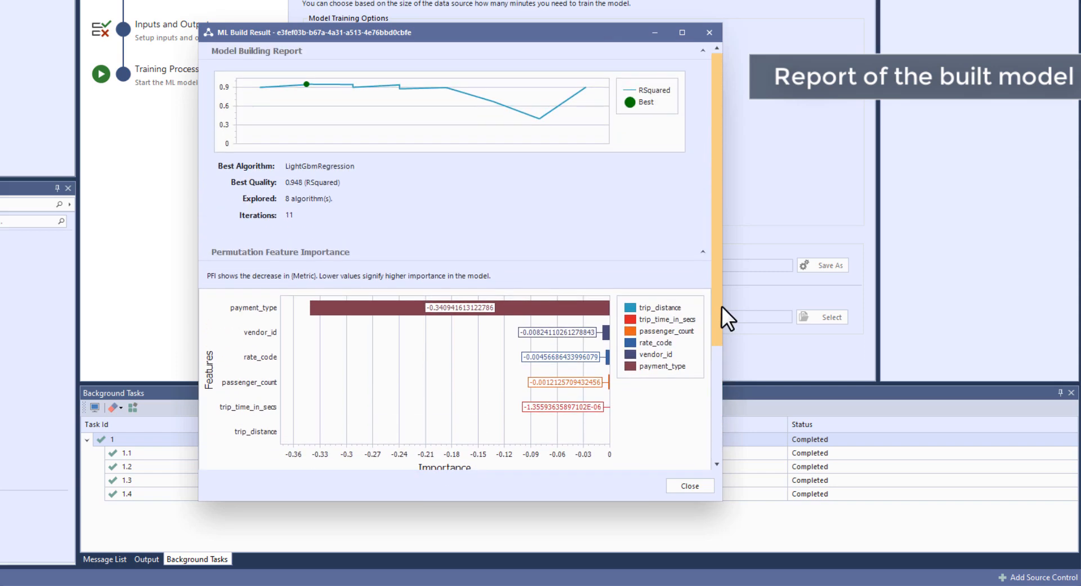
{"action": "left_click", "coordinate": [703, 486]}
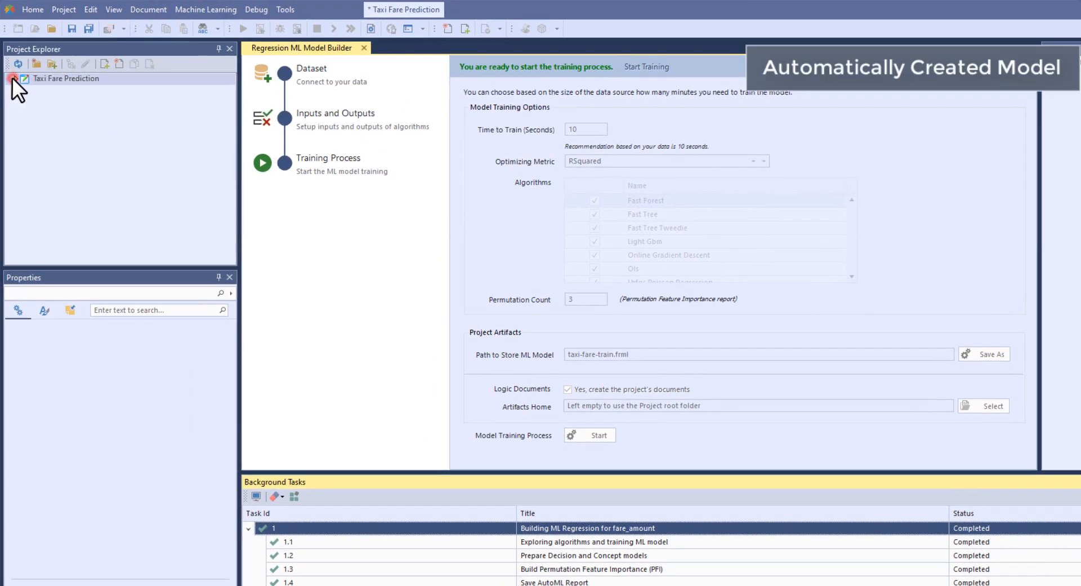
Review the generated taxi-fare-train files in the project: the DRD, the InputOutput concept and the frml model report.
{"action": "left_click", "coordinate": [11, 77]}
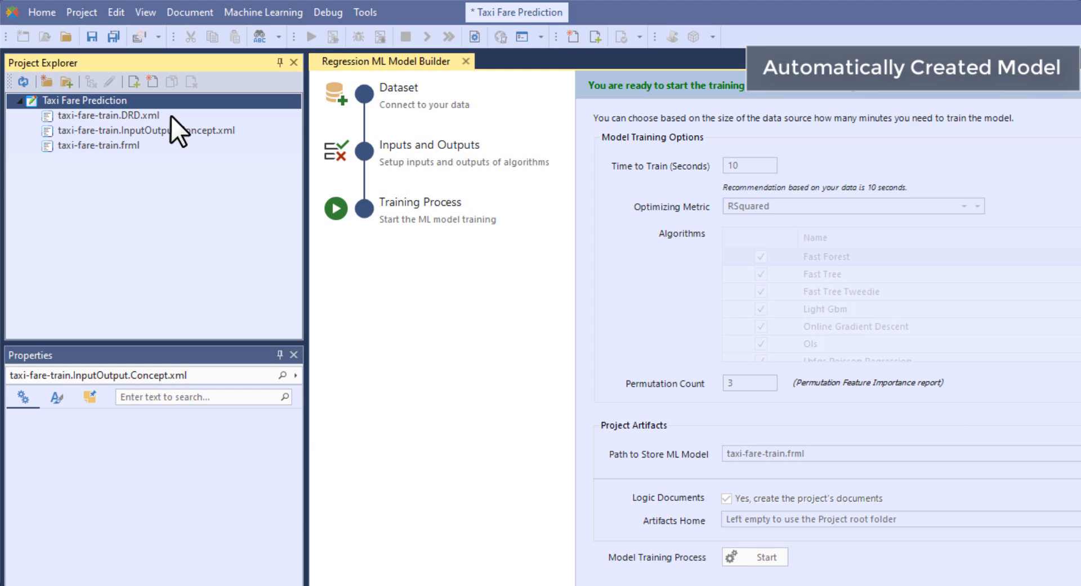
{"action": "double_click", "coordinate": [171, 116]}
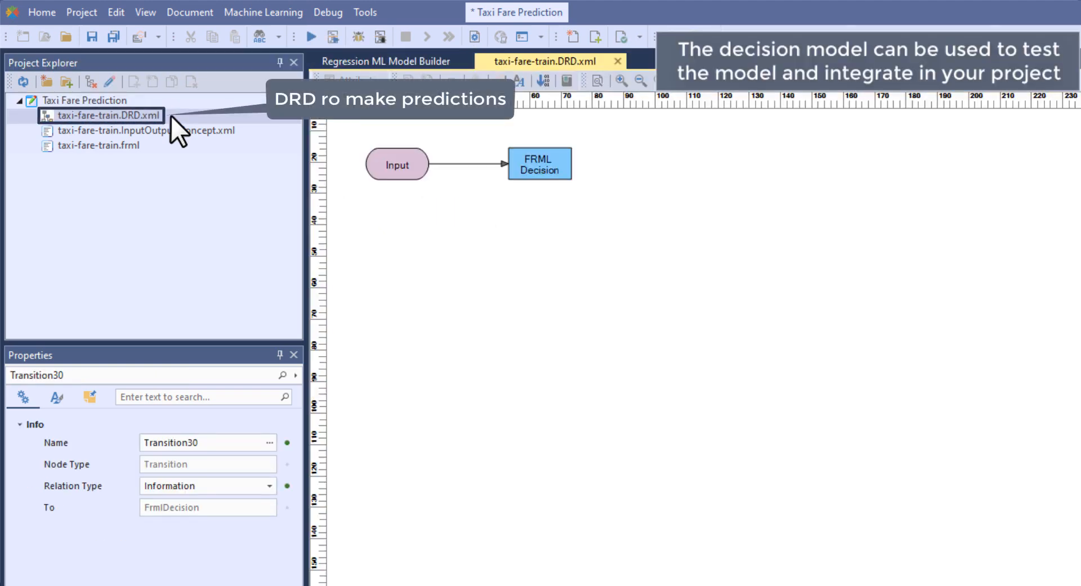
{"action": "key", "text": "Down"}
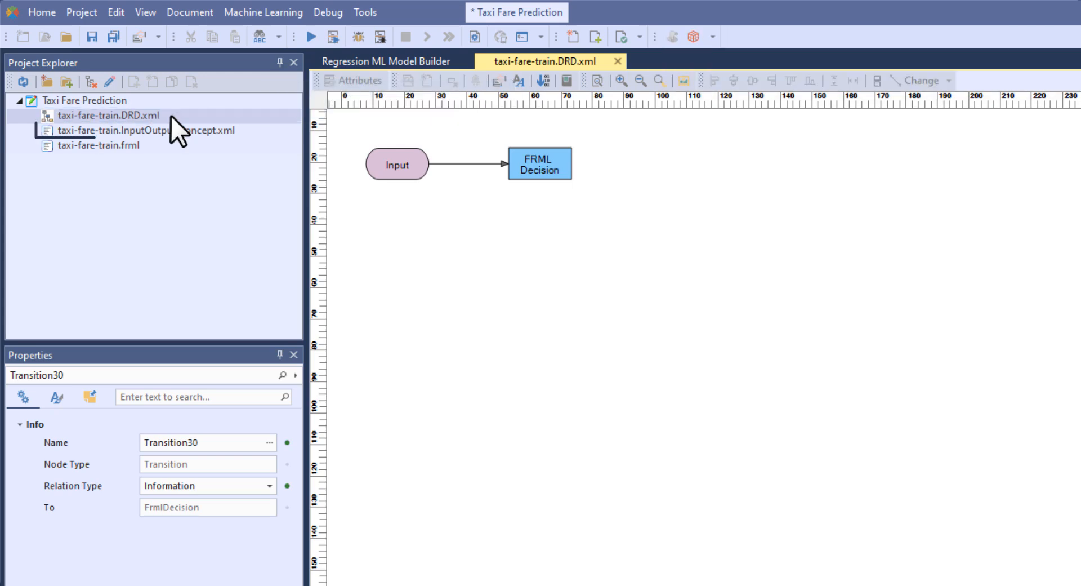
{"action": "double_click", "coordinate": [261, 134]}
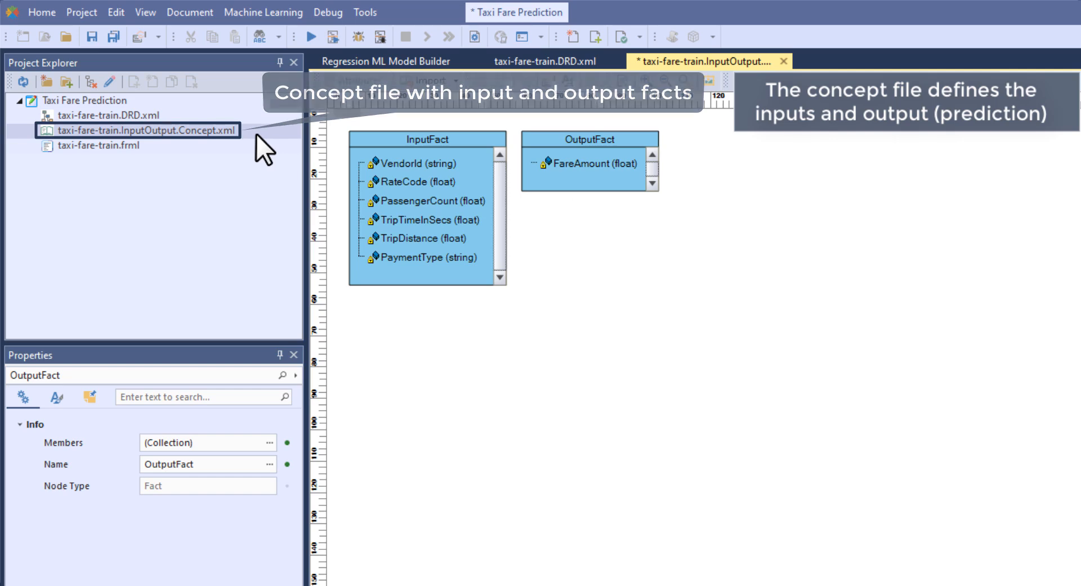
{"action": "left_click", "coordinate": [149, 145]}
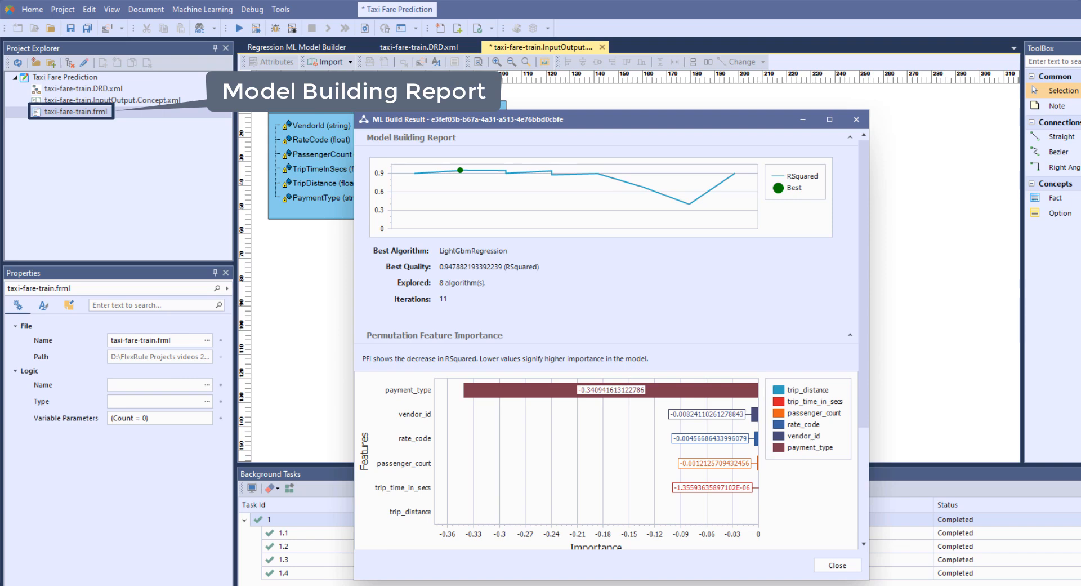
{"action": "left_click", "coordinate": [856, 119]}
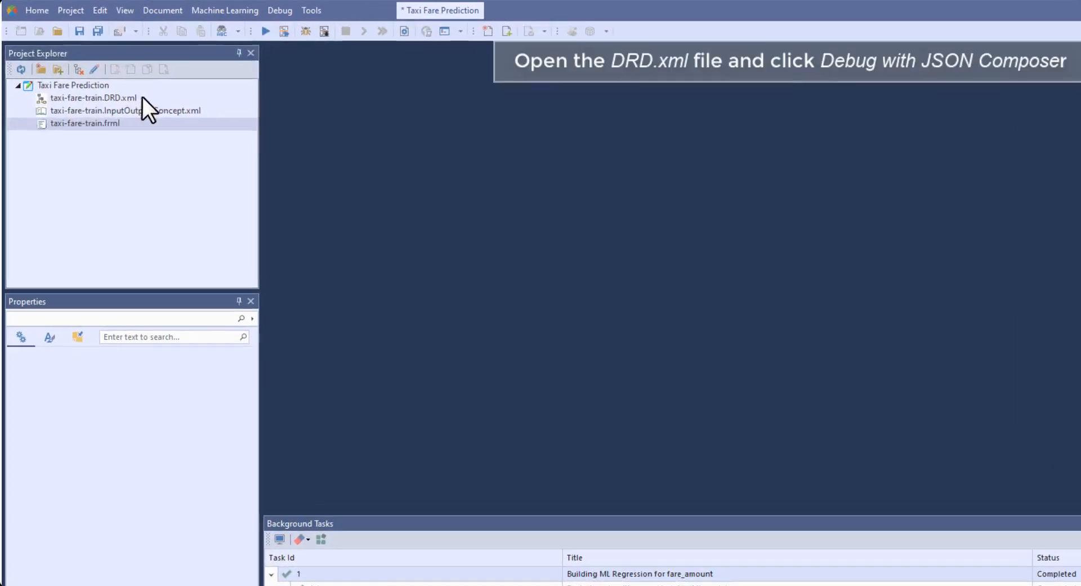
Open taxi-fare-train.DRD.xml and start debugging it with the JSON Composer.
{"action": "double_click", "coordinate": [143, 99]}
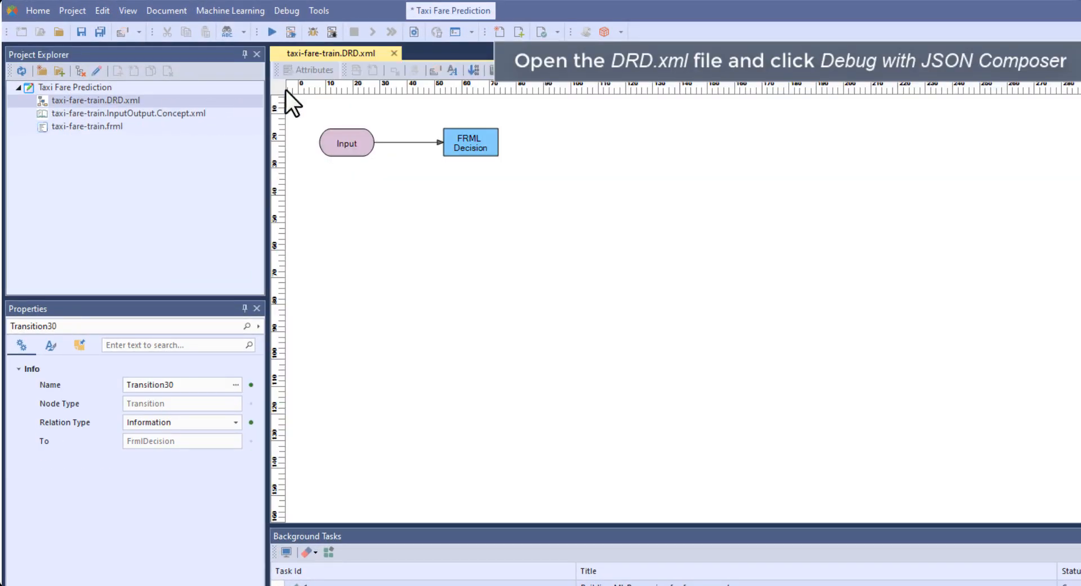
{"action": "left_click", "coordinate": [332, 33]}
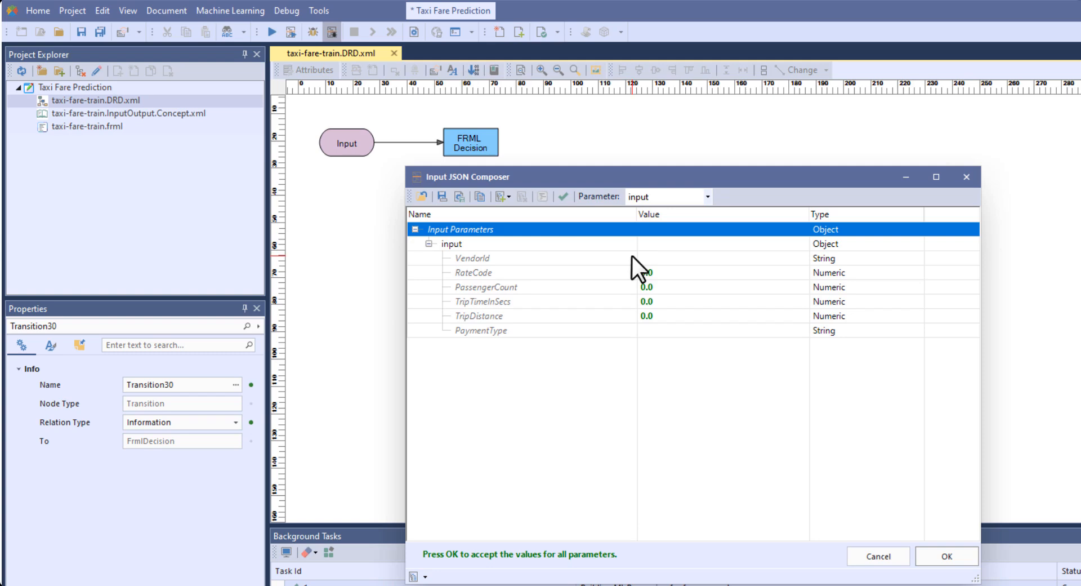
Submit the debug input with VendorId VTS, RateCode 1, PassengerCount 2, TripTimeInSecs 480, TripDistance 2.72 and PaymentType CRD.
{"action": "left_click", "coordinate": [656, 260]}
{"action": "type", "text": "VTS"}
{"action": "left_click", "coordinate": [670, 271]}
{"action": "type", "text": "1"}
{"action": "left_click", "coordinate": [660, 285]}
{"action": "type", "text": "2"}
{"action": "left_click", "coordinate": [662, 302]}
{"action": "type", "text": "480"}
{"action": "left_click", "coordinate": [662, 315]}
{"action": "type", "text": "2.72"}
{"action": "left_click", "coordinate": [658, 330]}
{"action": "type", "text": "CRD"}
{"action": "key", "text": "Return"}
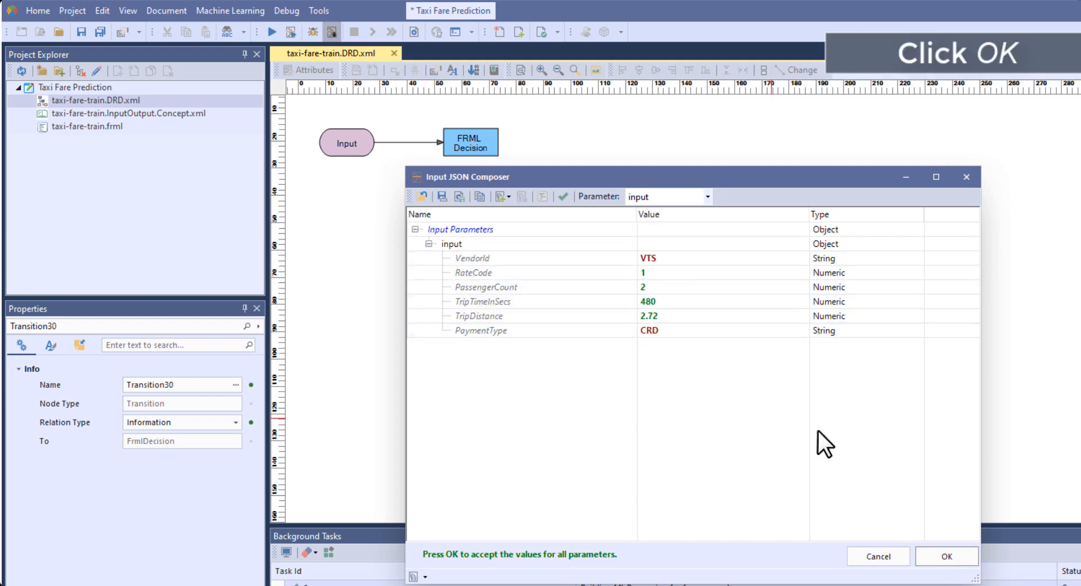
{"action": "left_click", "coordinate": [944, 554]}
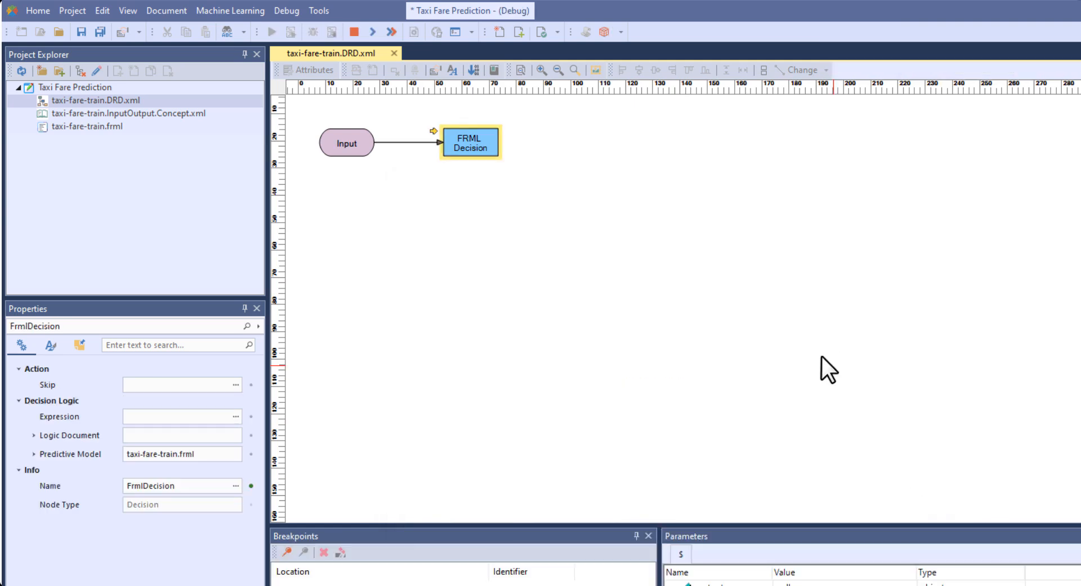
Step the debugger past the FRML Decision and expand the output parameter to read the predicted FareAmount.
{"action": "left_click", "coordinate": [371, 31]}
{"action": "left_click", "coordinate": [789, 412]}
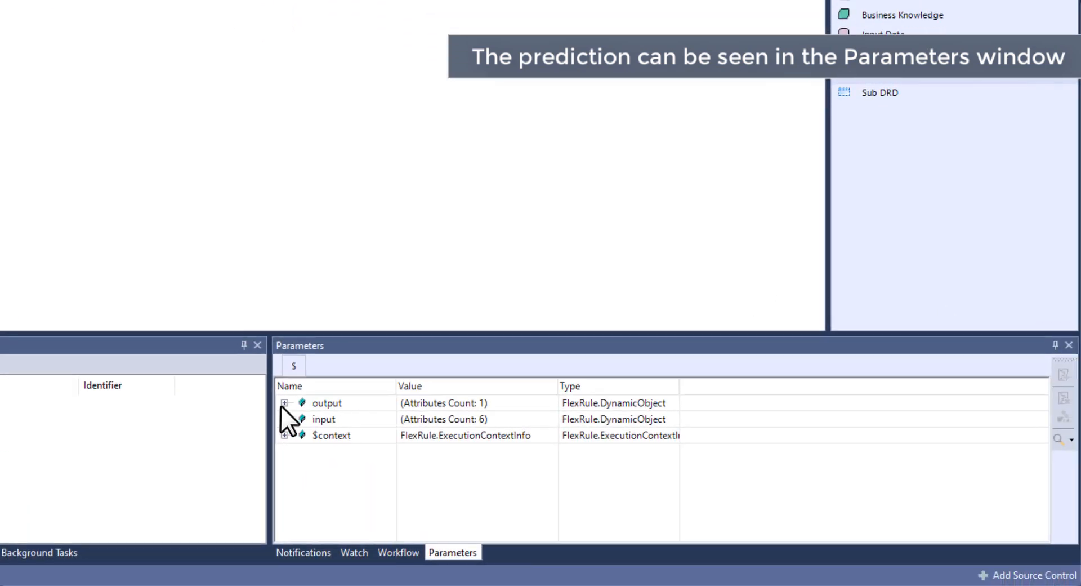
{"action": "left_click", "coordinate": [284, 402]}
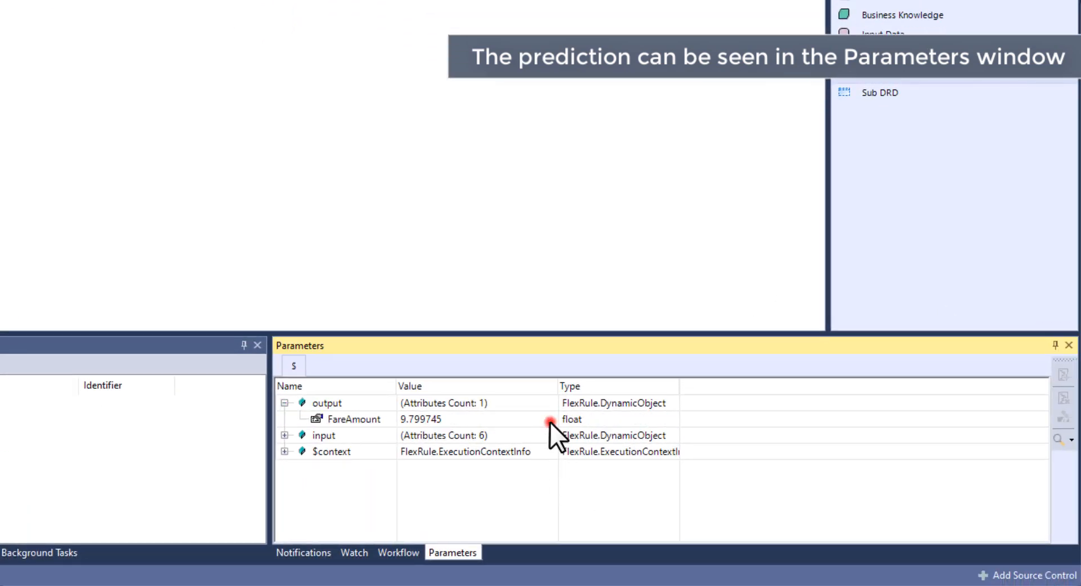